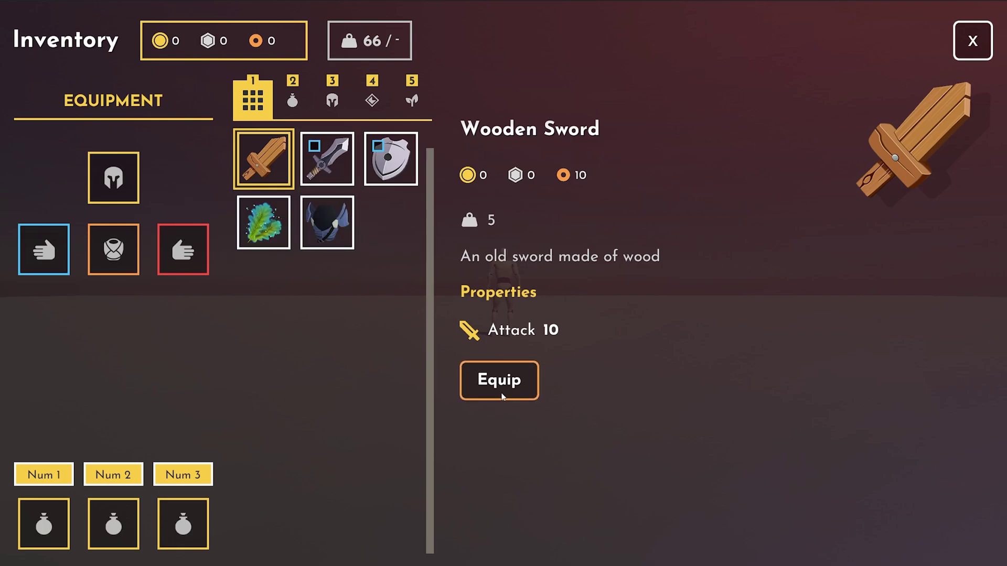
Step: Equip the Wooden Sword and compare its attack value with the Metal Sword's
click(501, 388)
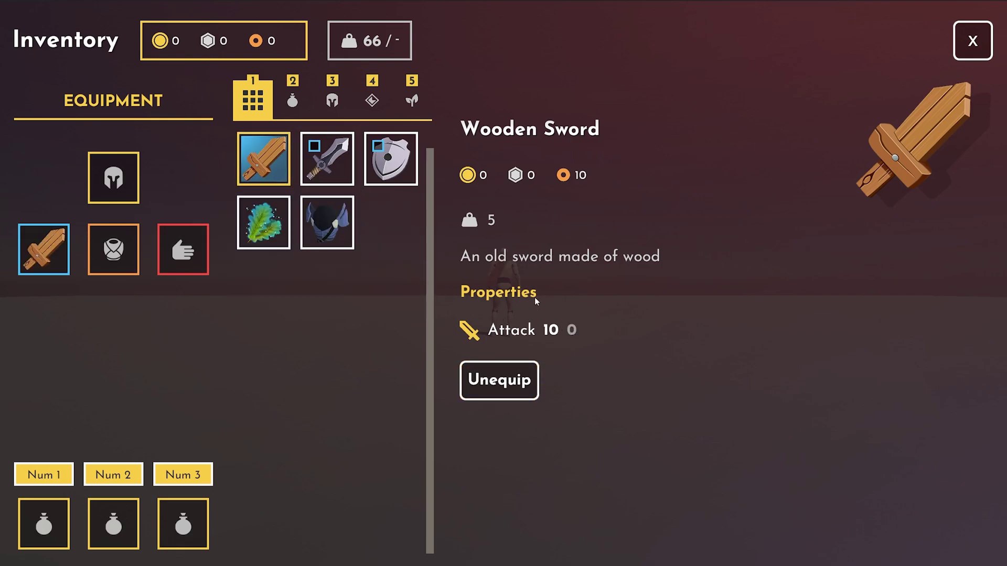
click(338, 169)
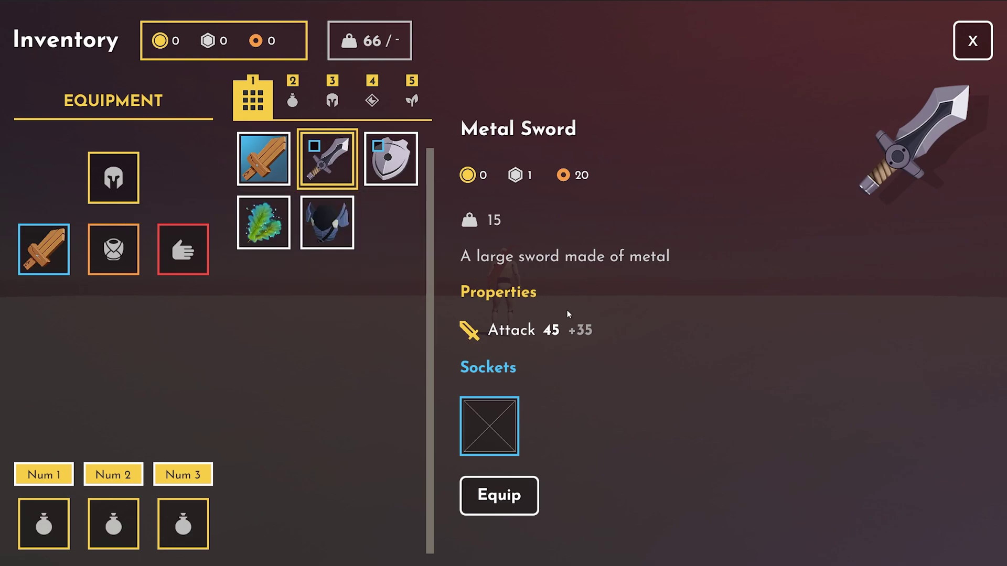
click(262, 160)
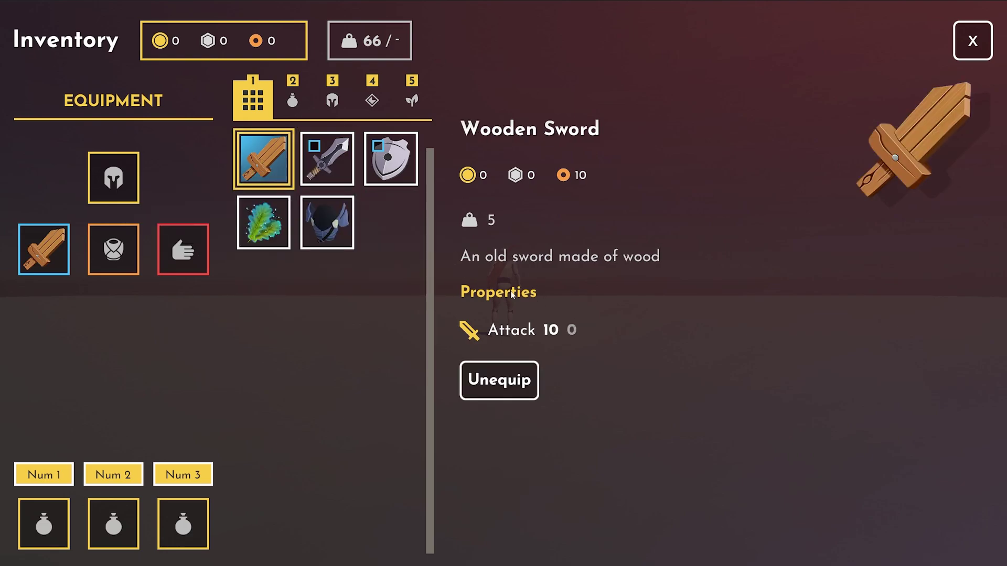
key(Escape)
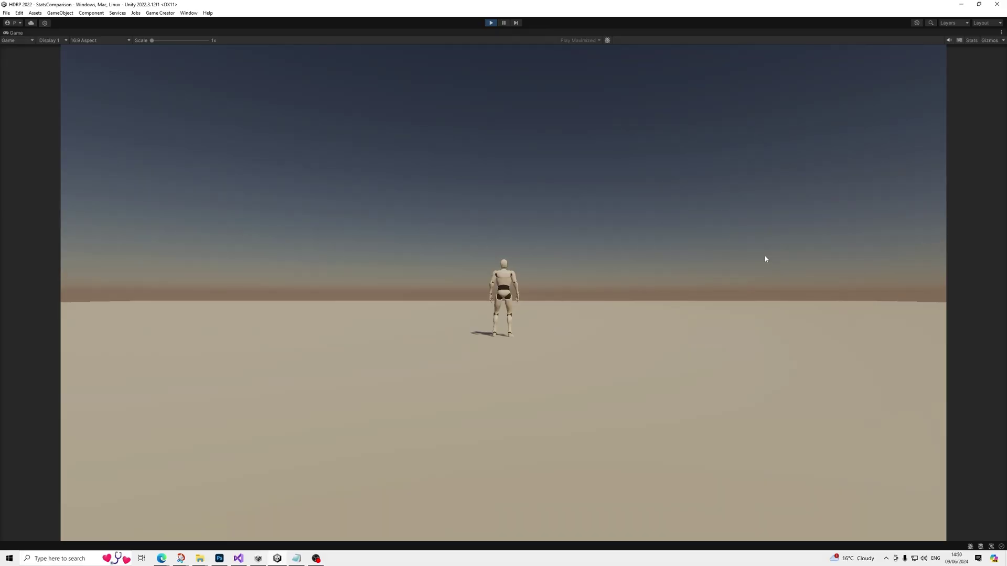
Step: Open the player's inventory in the running game and equip the Wooden Sword
key(i)
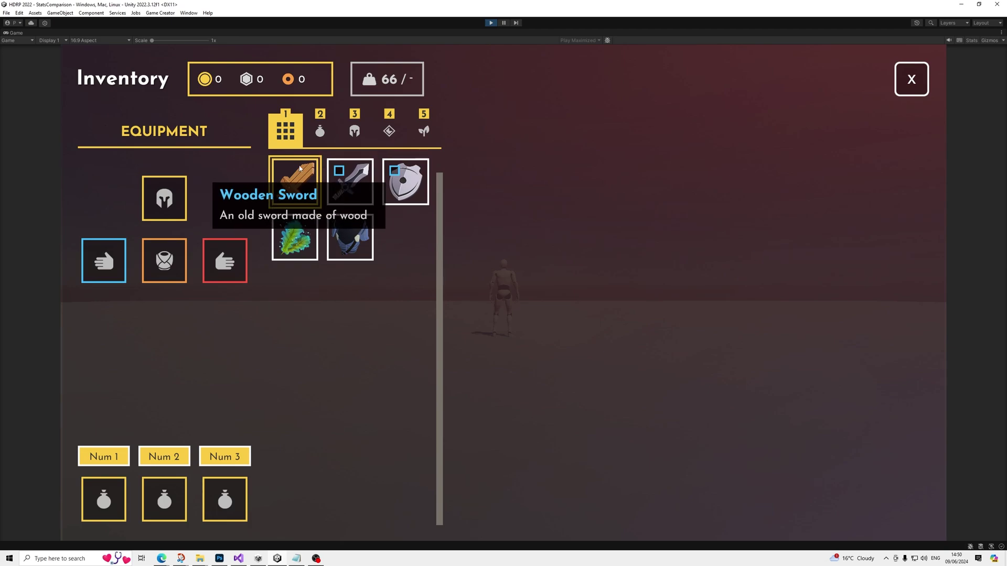
click(300, 168)
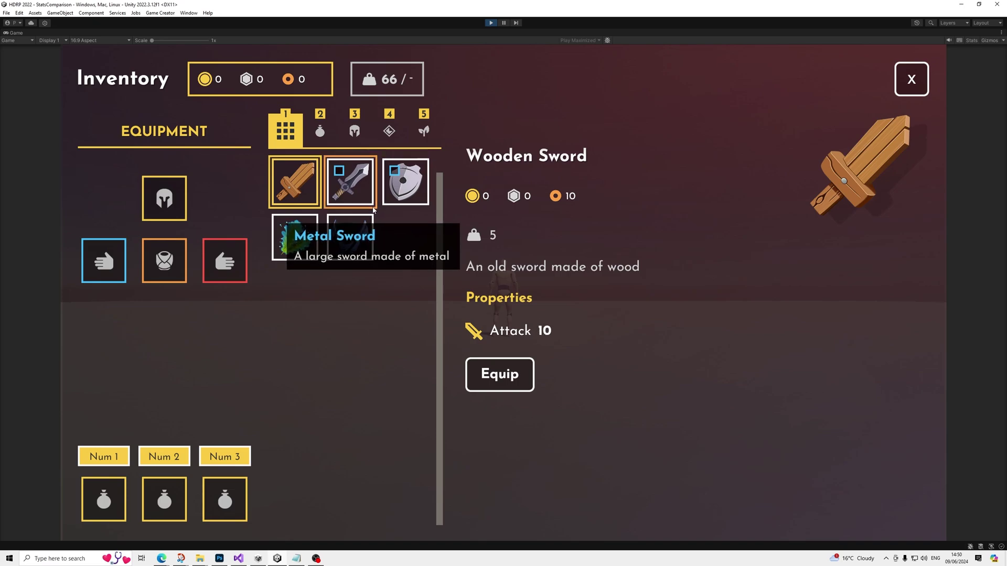
mouse_move(291, 186)
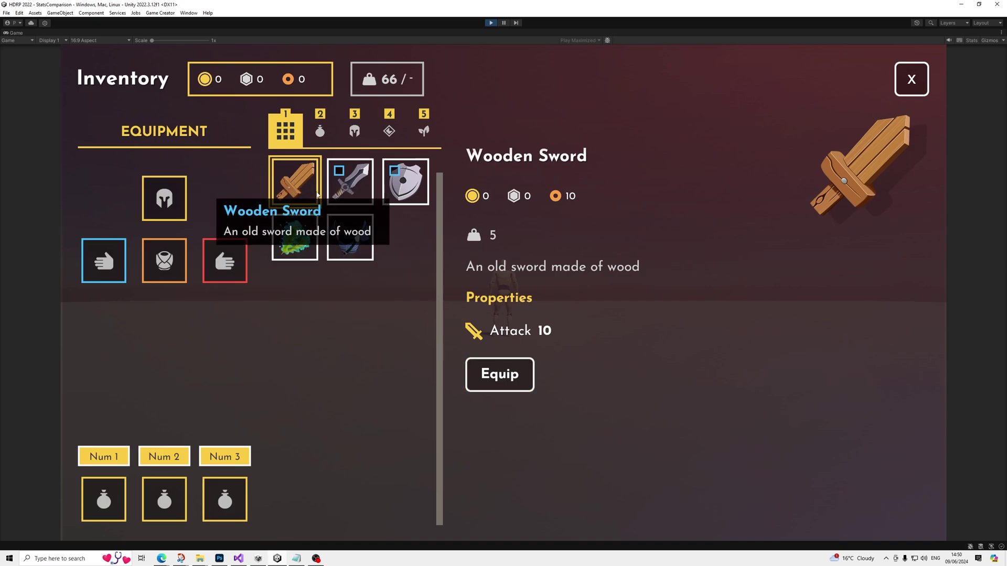
click(501, 388)
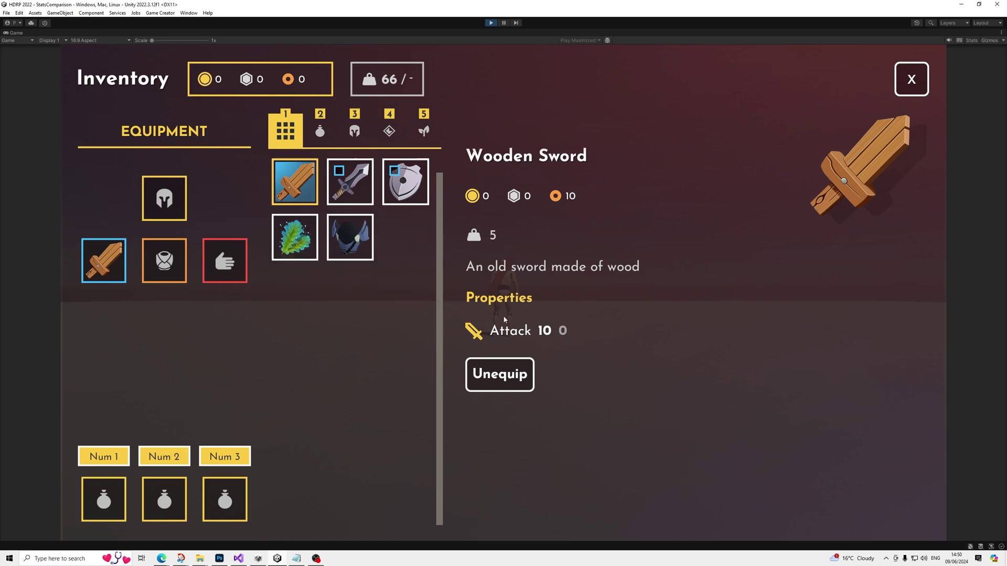
Step: Compare the Metal Sword's attack with the equipped Wooden Sword and equip the Metal Sword instead
click(360, 191)
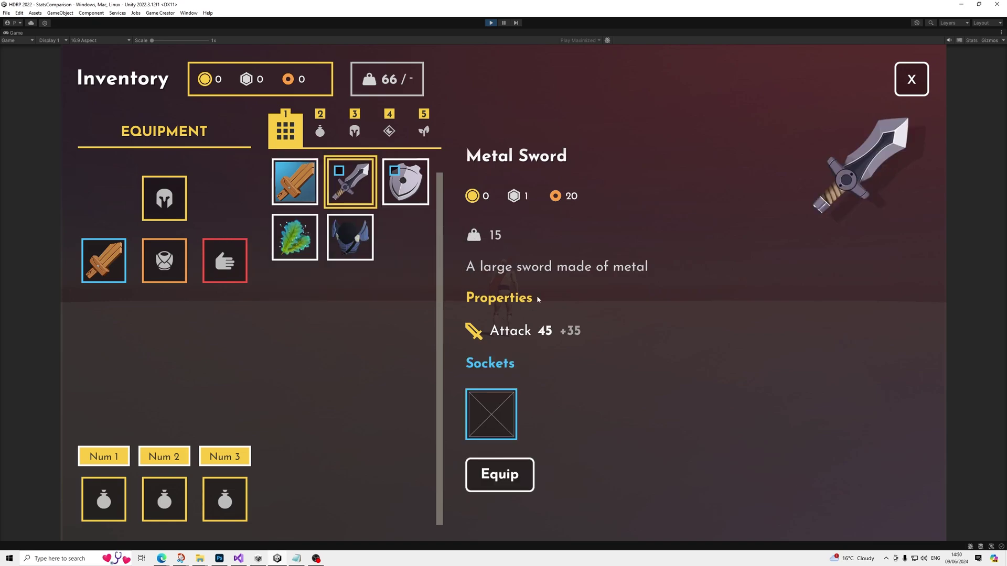
click(294, 182)
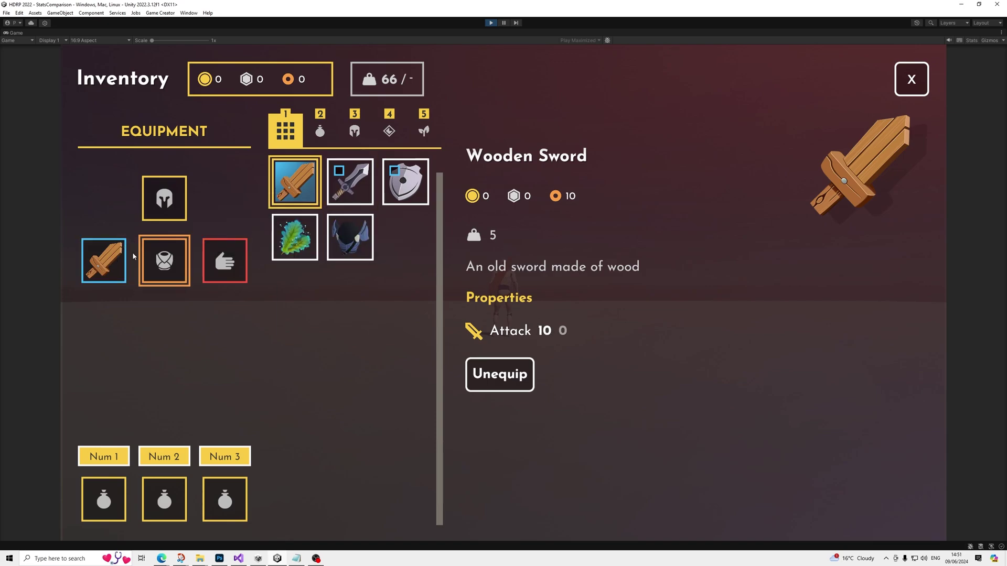
click(350, 183)
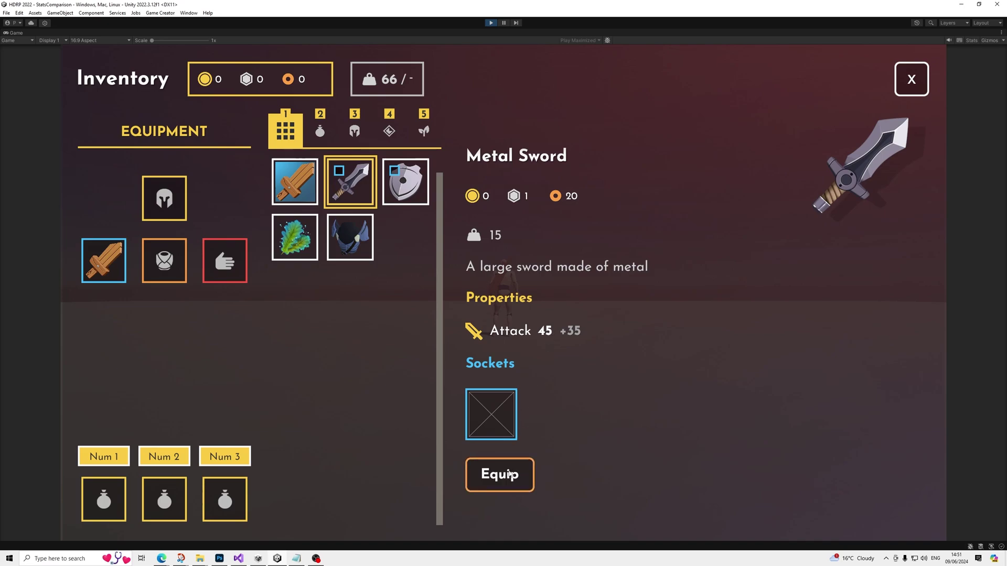
click(508, 474)
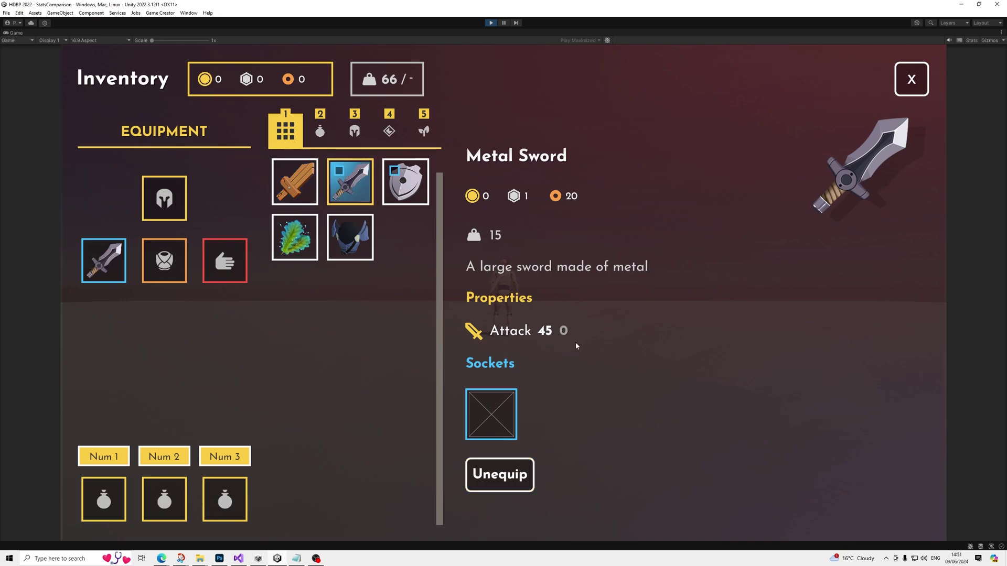
Step: Review the properties of the Wooden Sword, Metal Sword and Metal Shield with the Metal Sword equipped, and stop the game
click(301, 193)
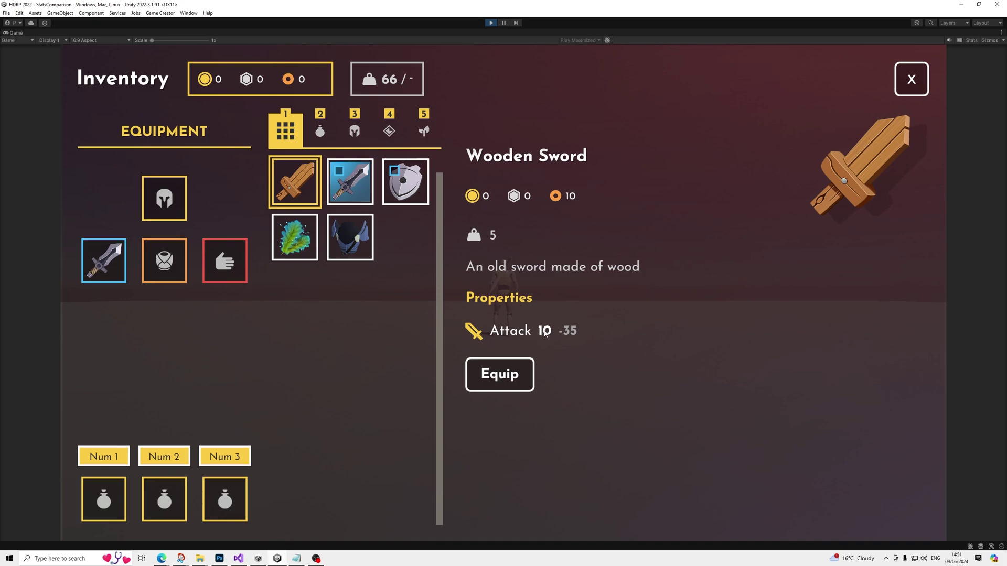
click(349, 182)
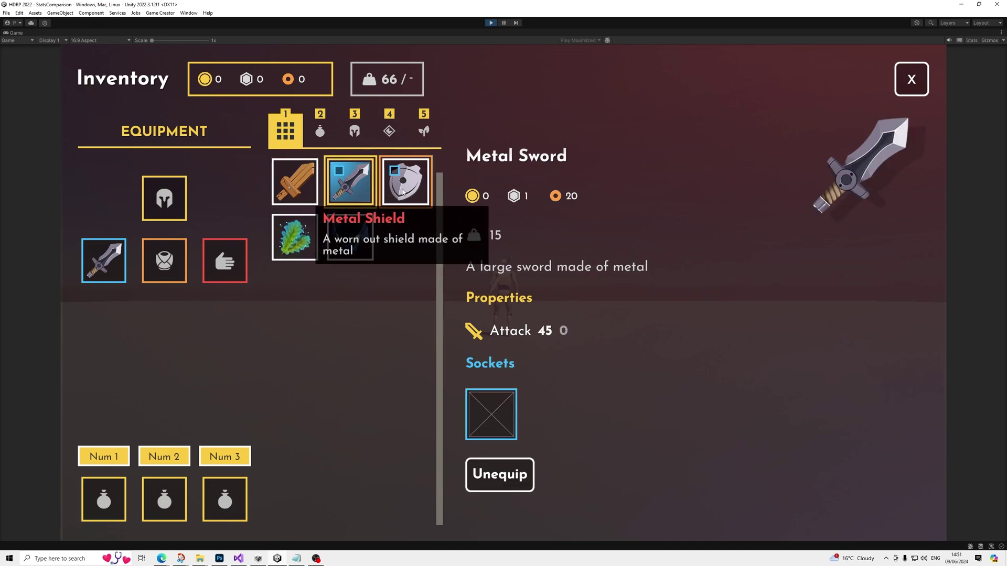
click(403, 192)
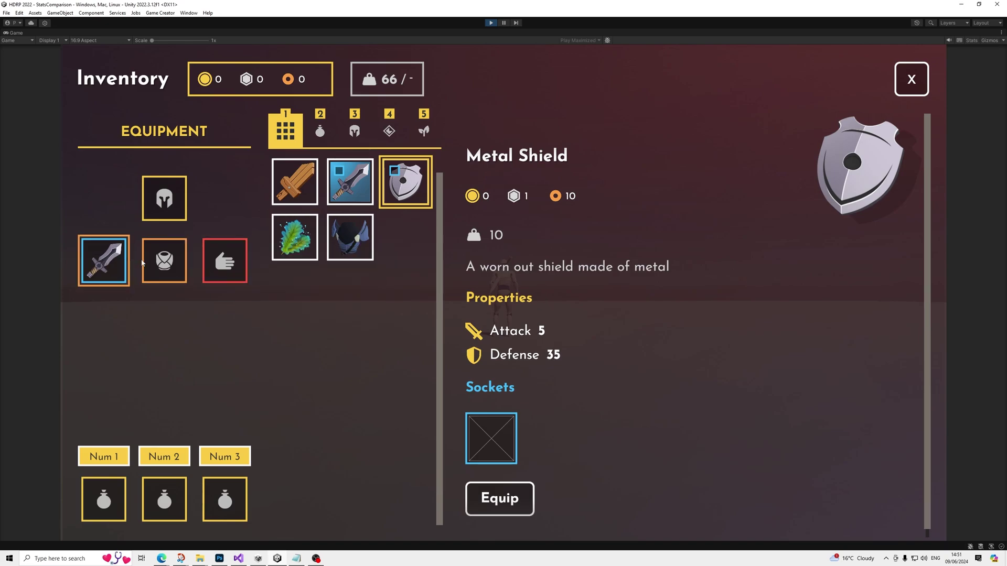
click(350, 182)
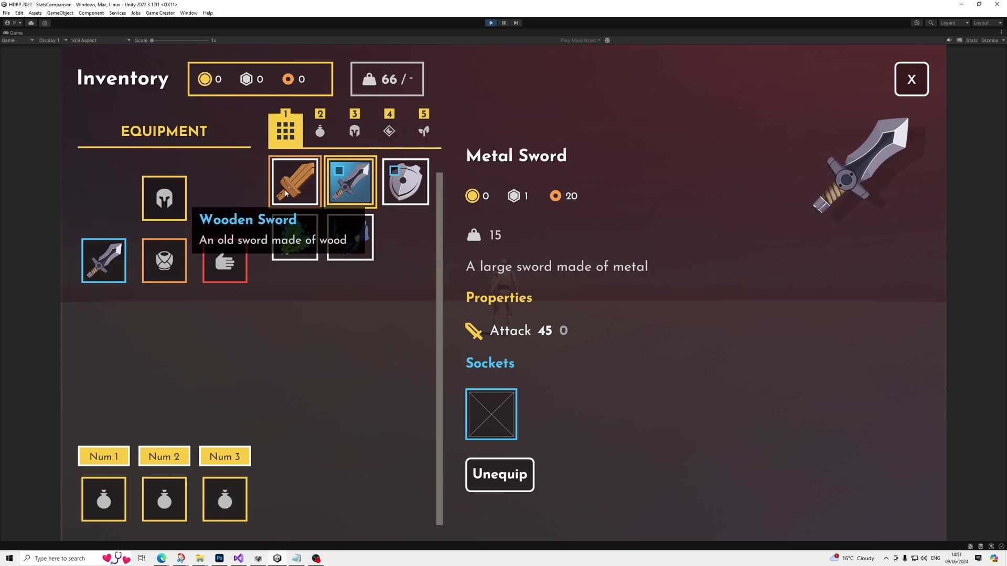
click(302, 194)
click(327, 194)
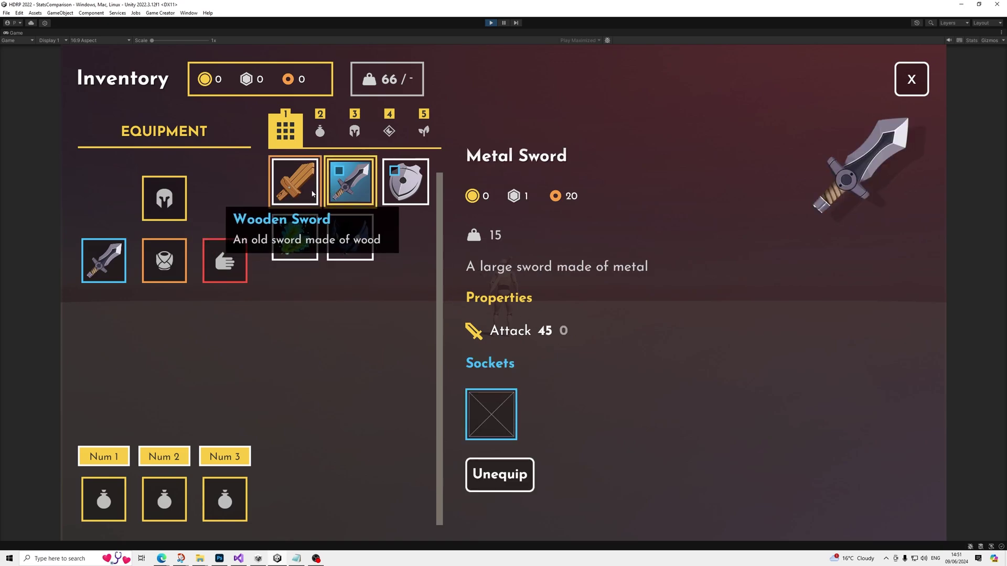
click(411, 189)
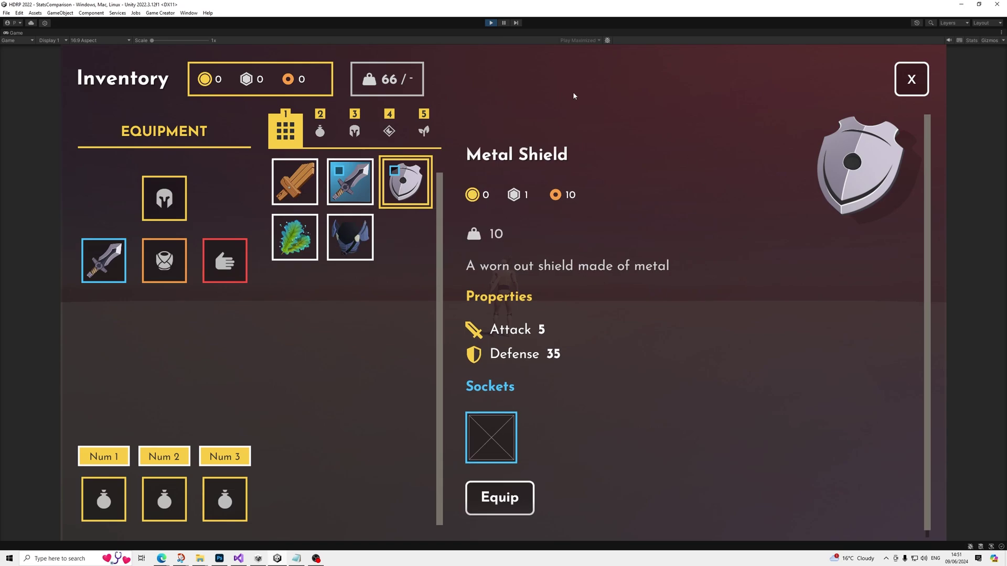
click(492, 23)
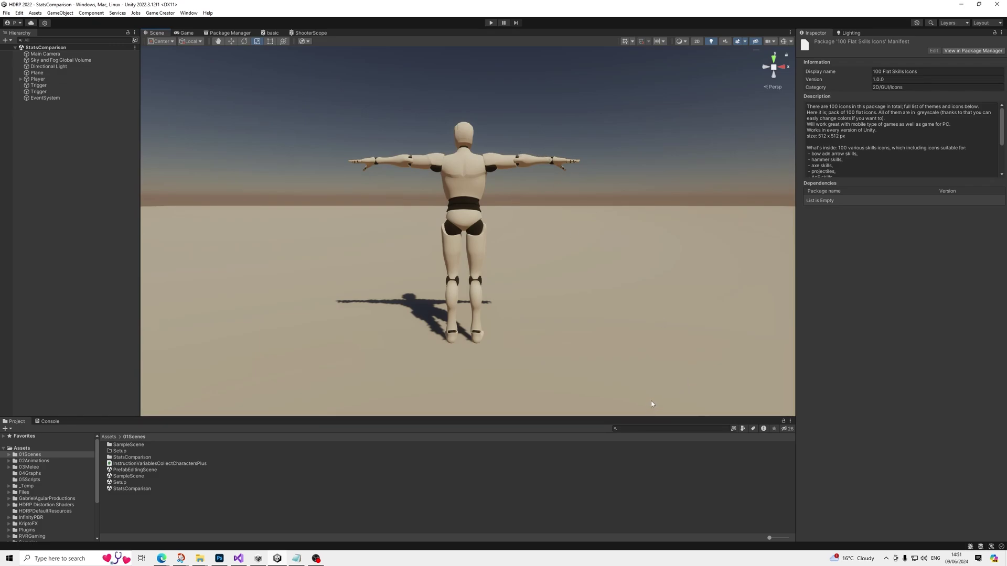
Step: Search the project assets for "propertyui"
click(647, 431)
text(l)
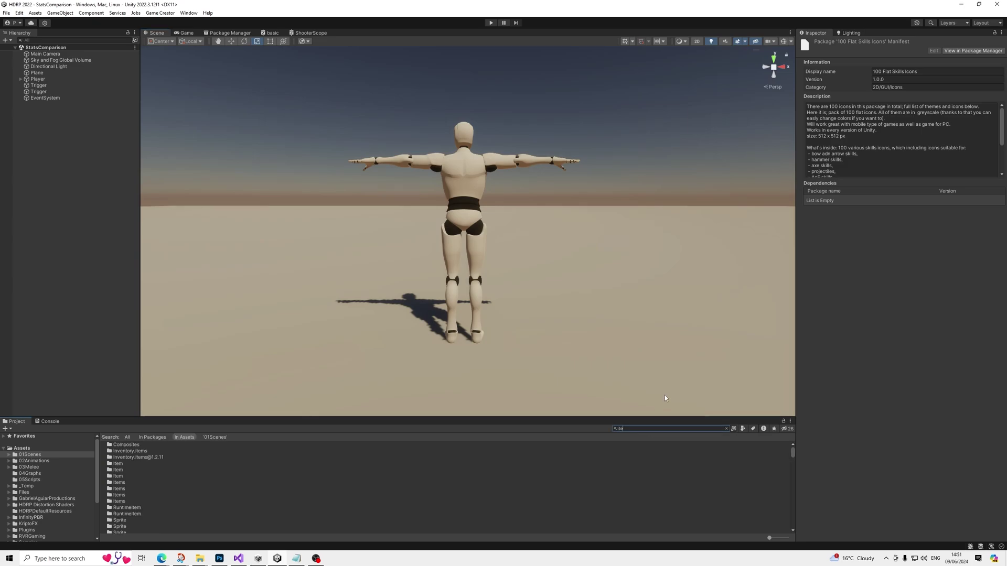
key(BackSpace)
text(propertu)
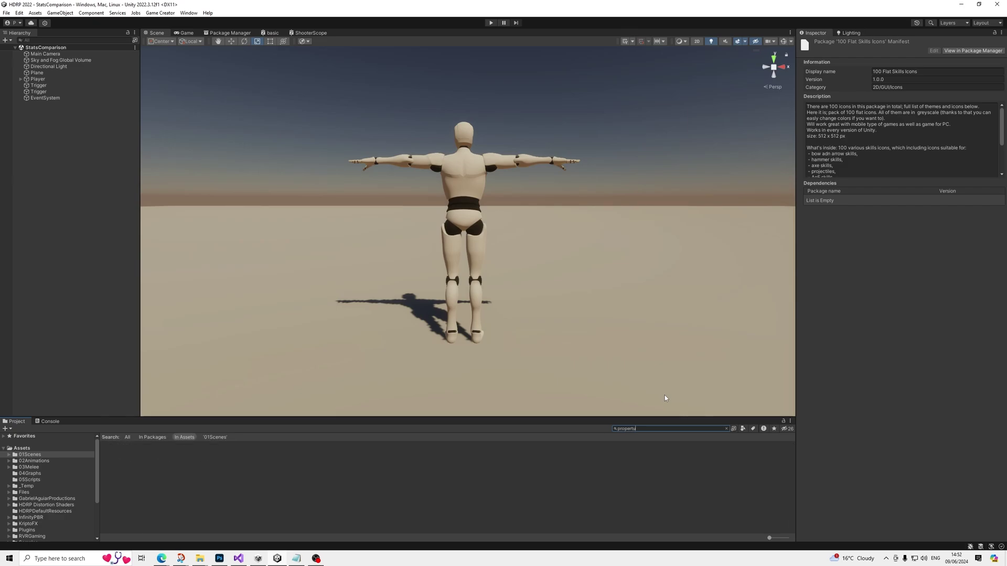
key(BackSpace)
key(BackSpace)
text(tyui)
Step: Inspect the code of the PropertyUI and PropertyUIEditor scripts
click(129, 452)
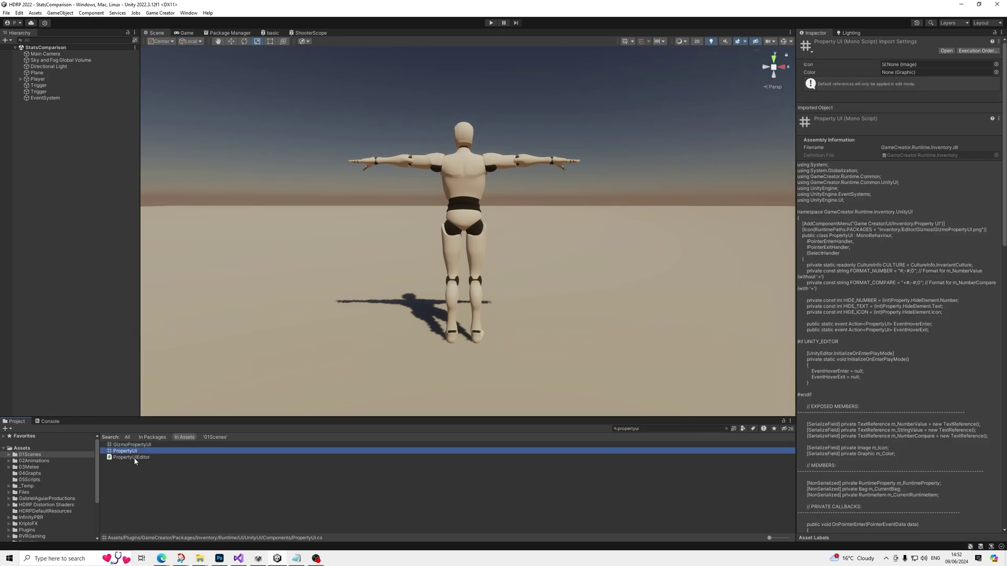
click(134, 457)
click(133, 452)
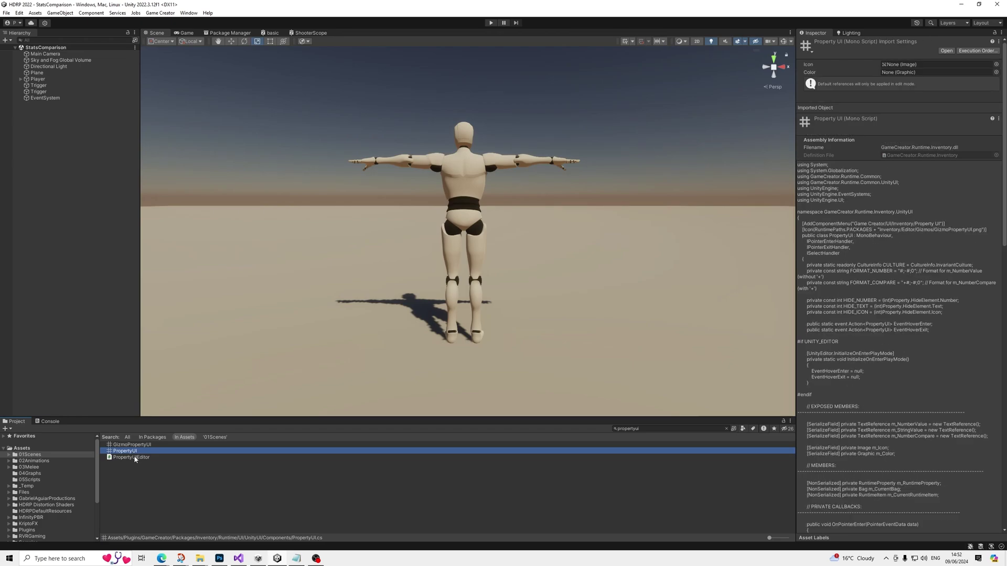
click(125, 458)
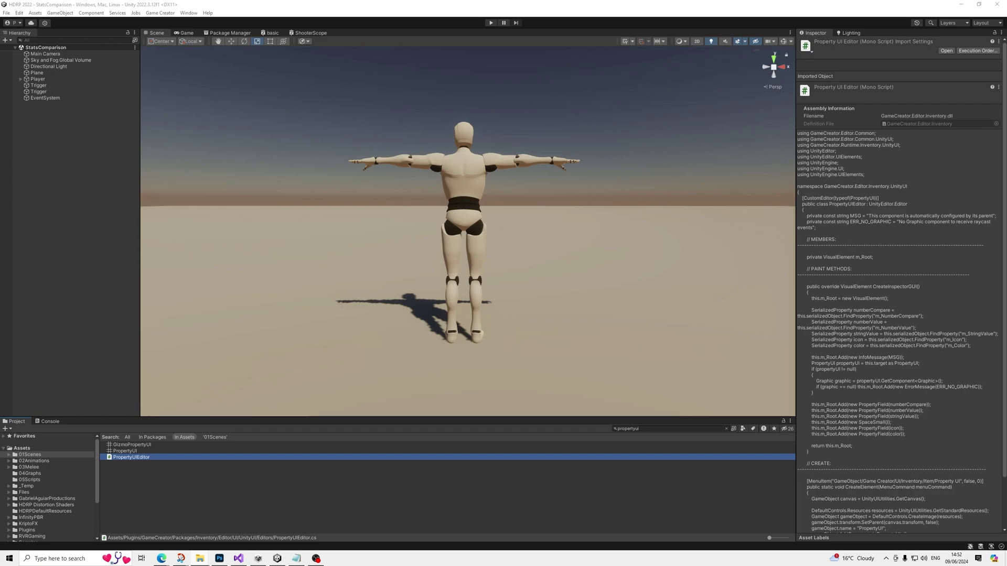
key(super+d)
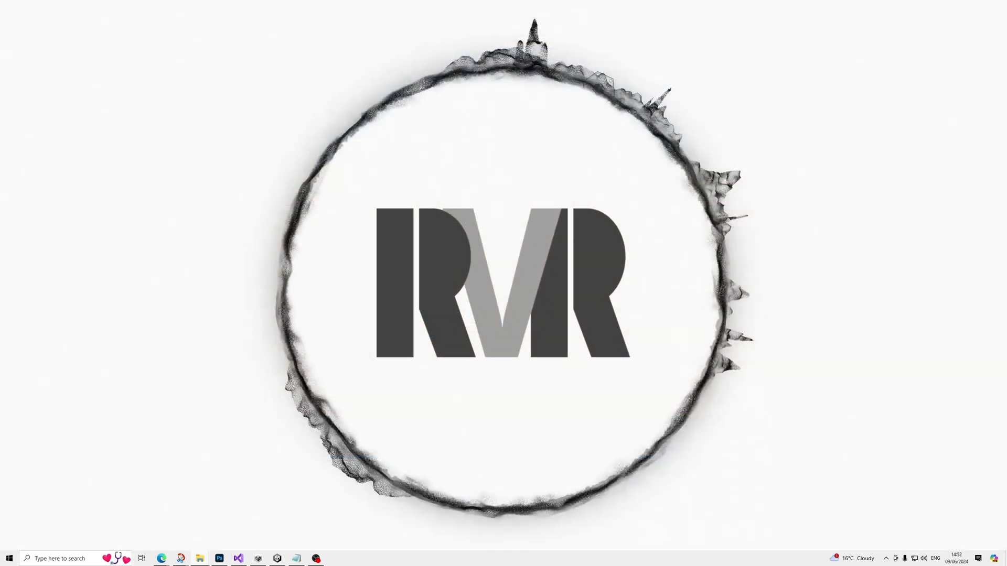
key(super+d)
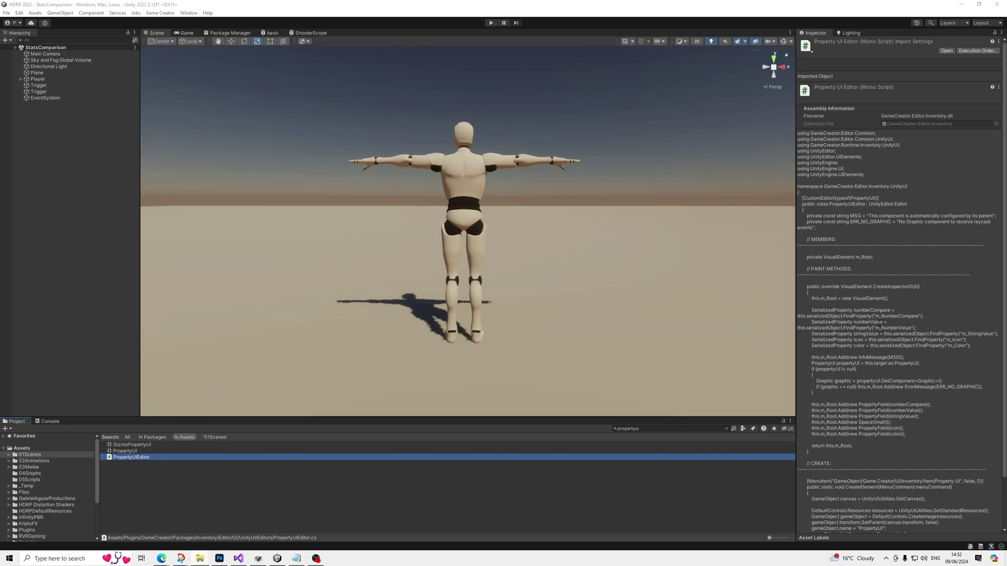
Step: Search the project for "ui item property", select the UI_Item_Property prefab and reveal it in its _Shared folder
click(647, 429)
key(ctrl+a)
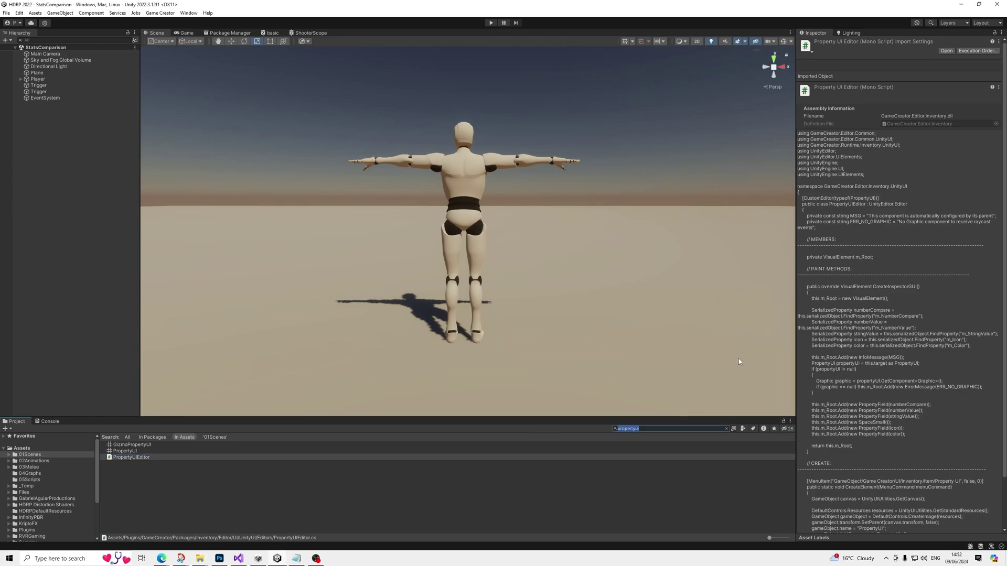
text(it)
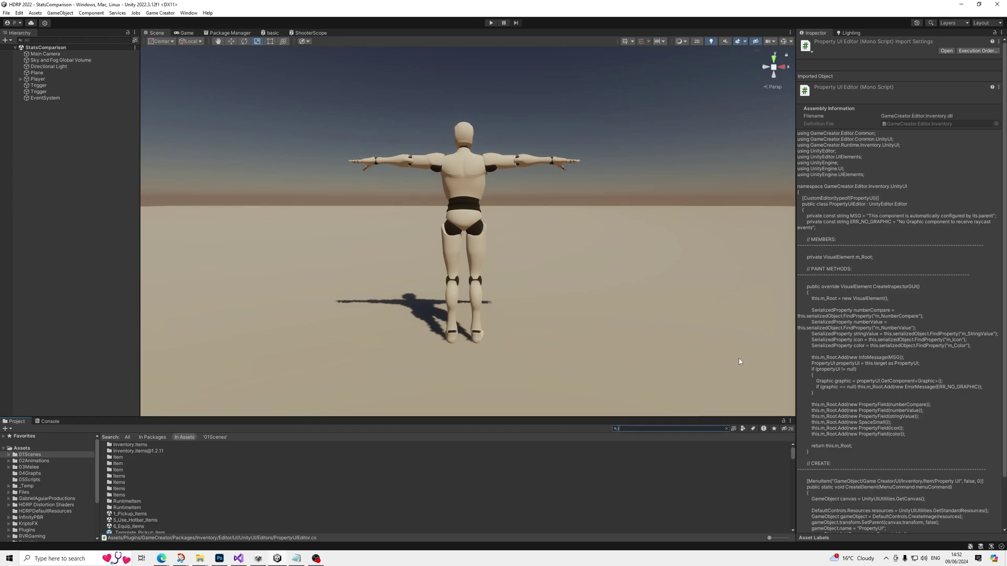
text(ui item property)
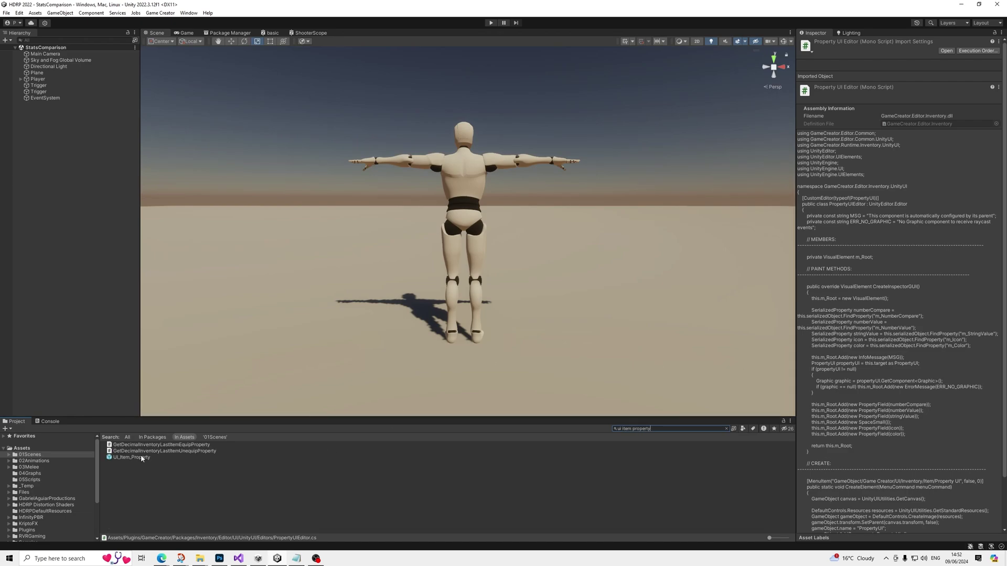
click(142, 457)
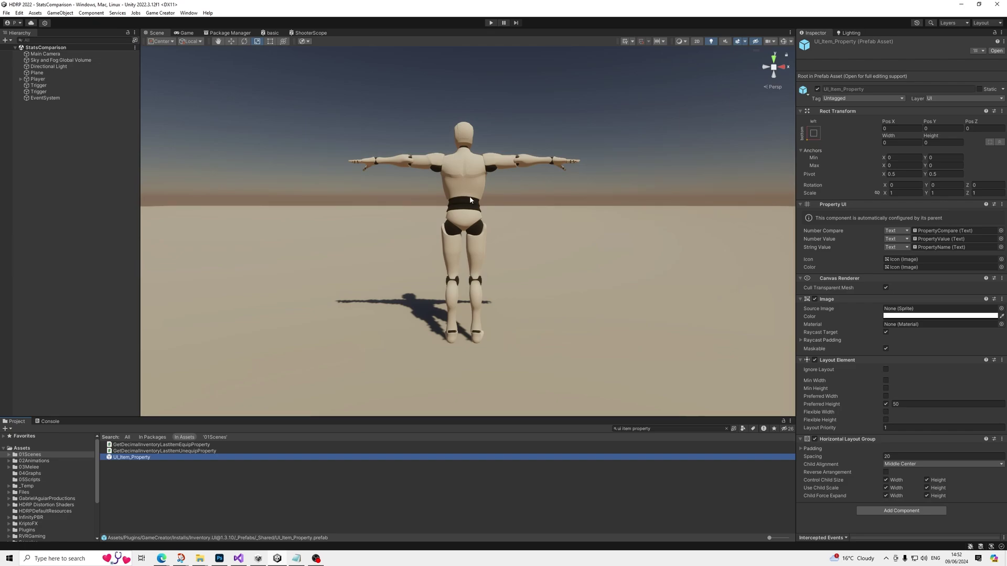
click(726, 429)
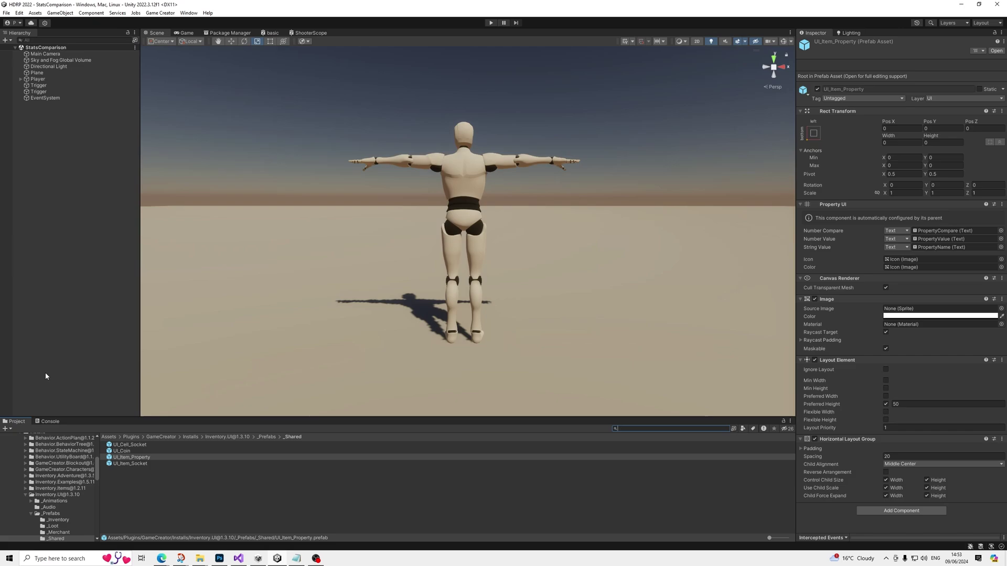
Step: Open the UI_Item_Property prefab, examine the PropertyCompare text object assigned to Number Compare, and return to the scene
double_click(149, 457)
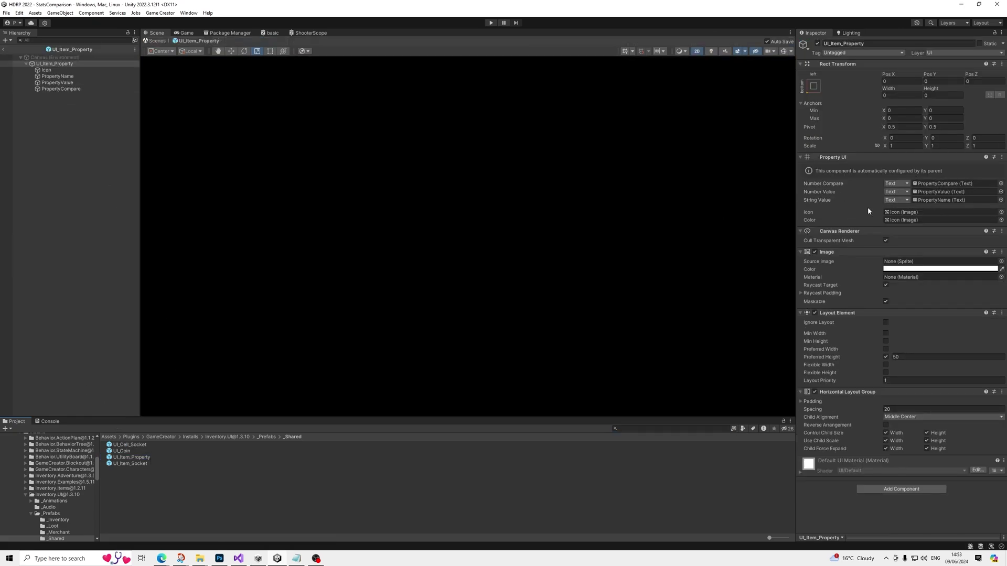
click(931, 184)
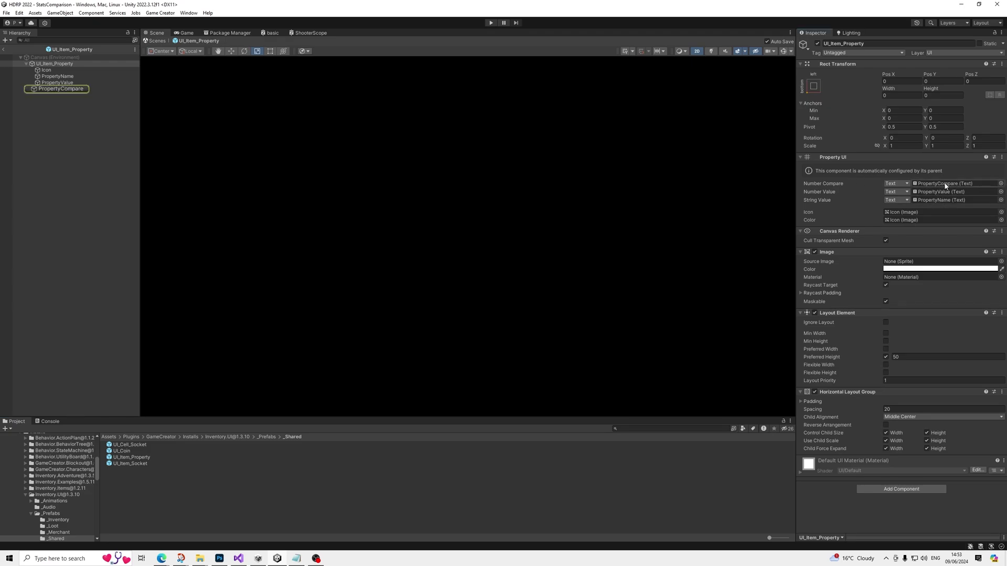
click(61, 89)
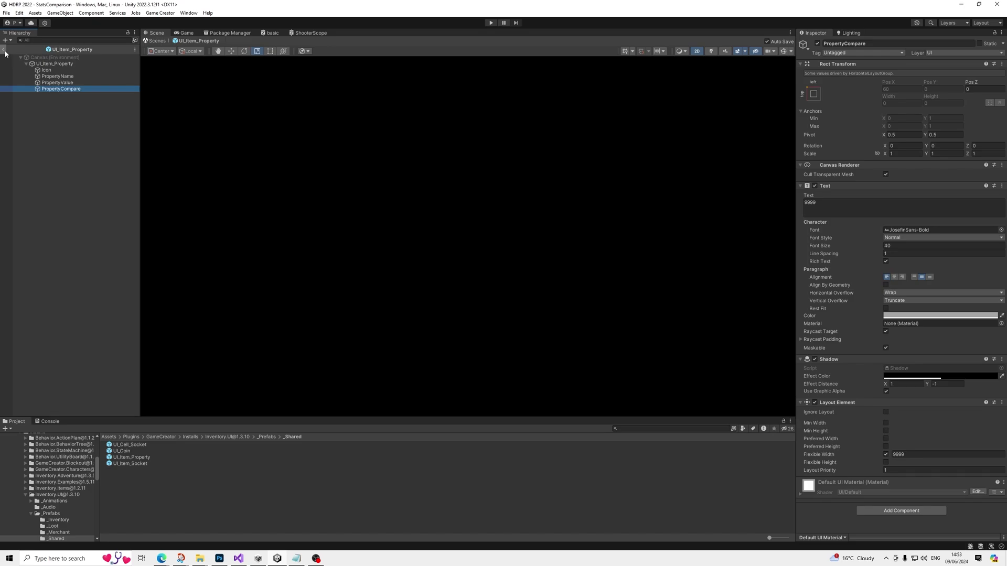
click(5, 50)
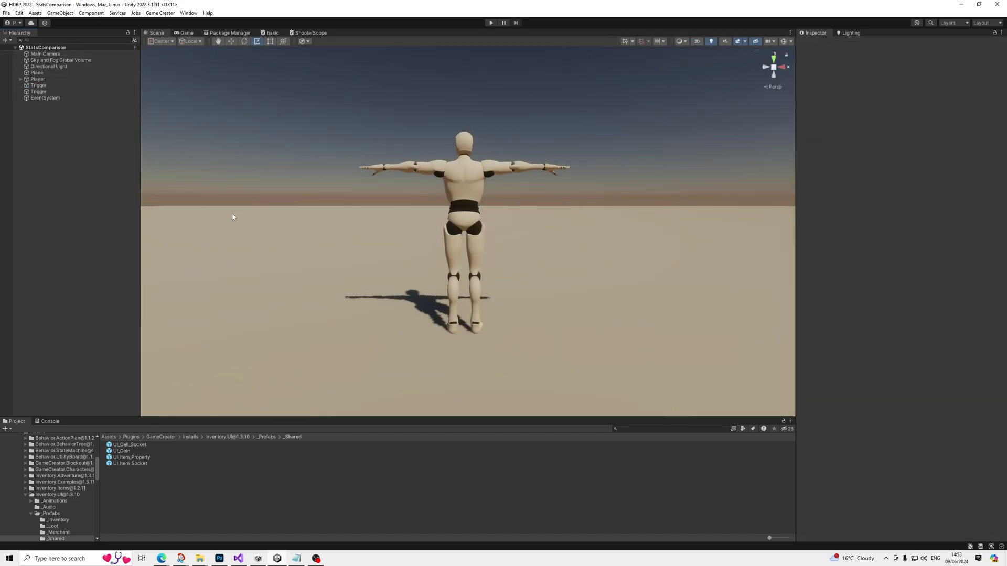
Step: Run the StatsComparison scene and switch the Game view from maximized to Play Focused mode, pausing play for the change
click(491, 24)
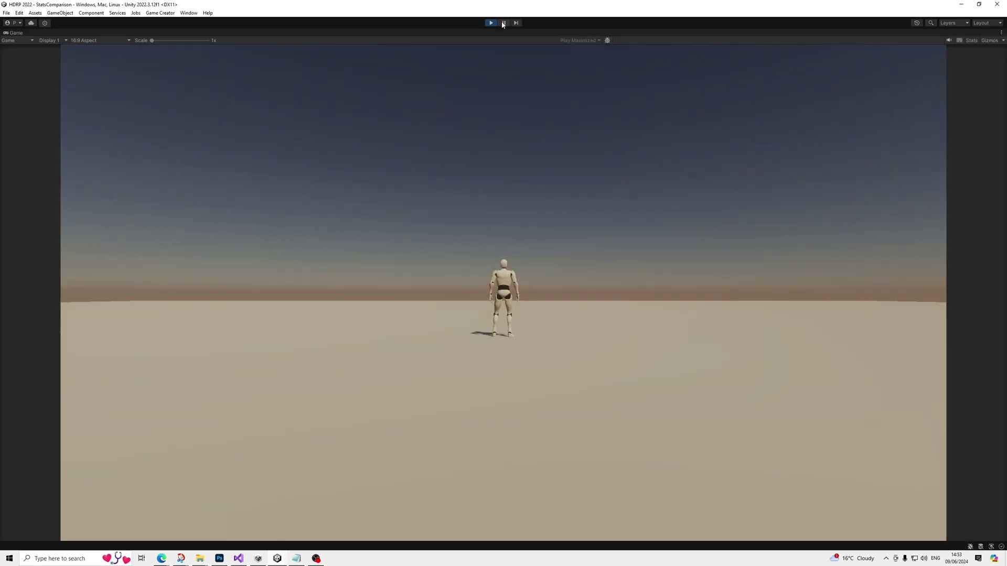
click(502, 23)
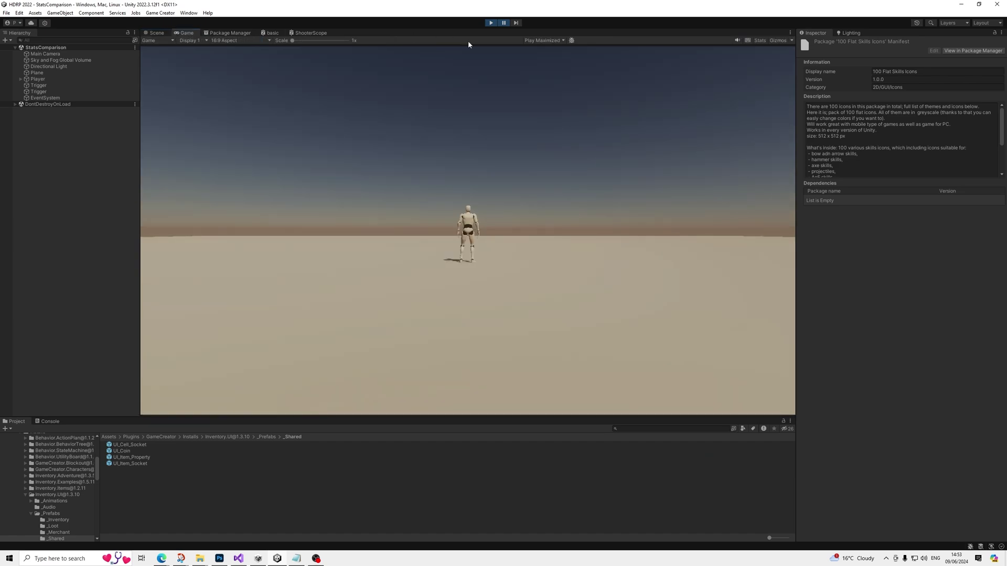
click(543, 40)
click(551, 48)
Step: Examine the second Trigger's instructions that add Shield_Metal, Sword_Metal and Sword_Wood to the player, and locate the Shield_Metal item asset
scroll(16, 475, up, 3)
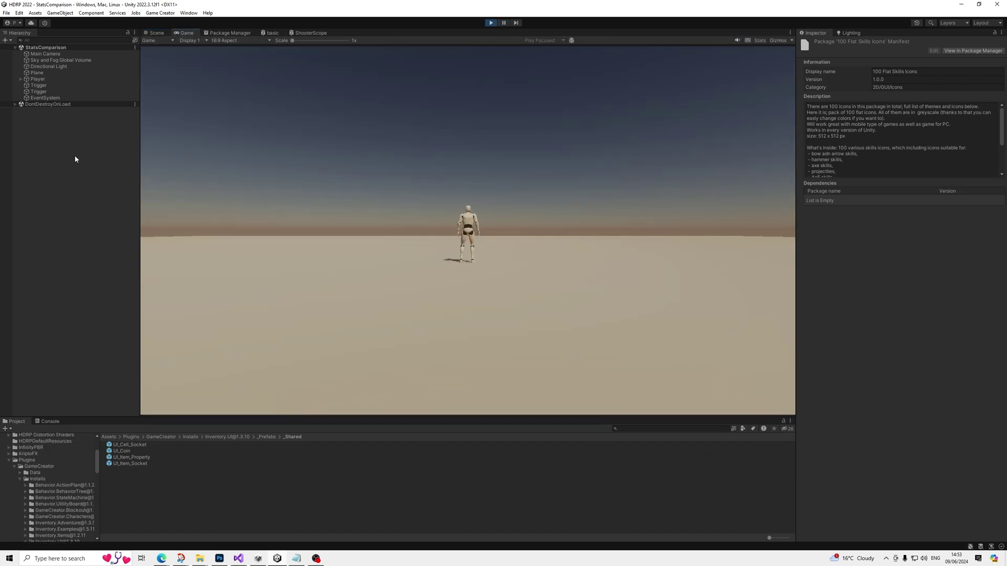
click(42, 91)
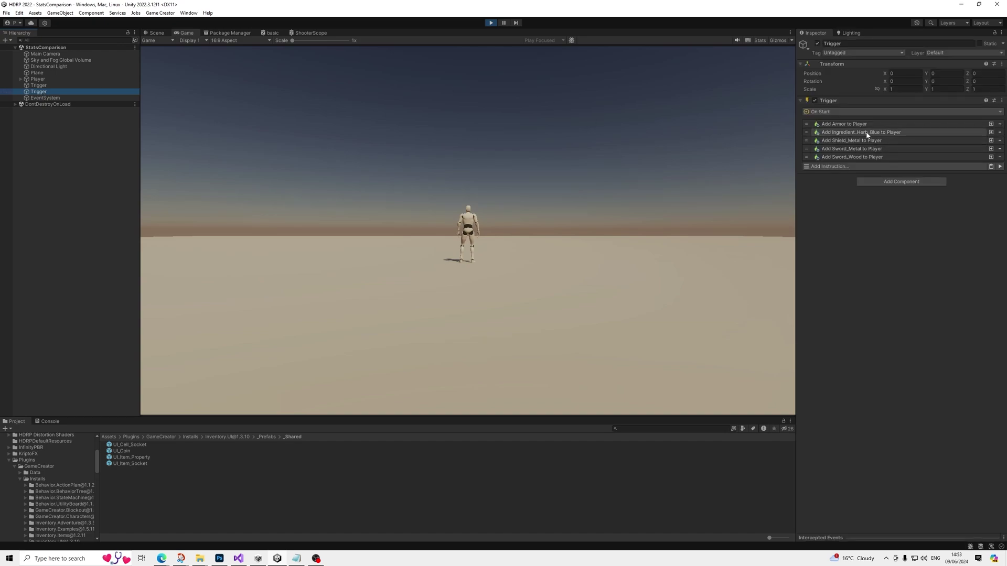
click(852, 141)
click(845, 187)
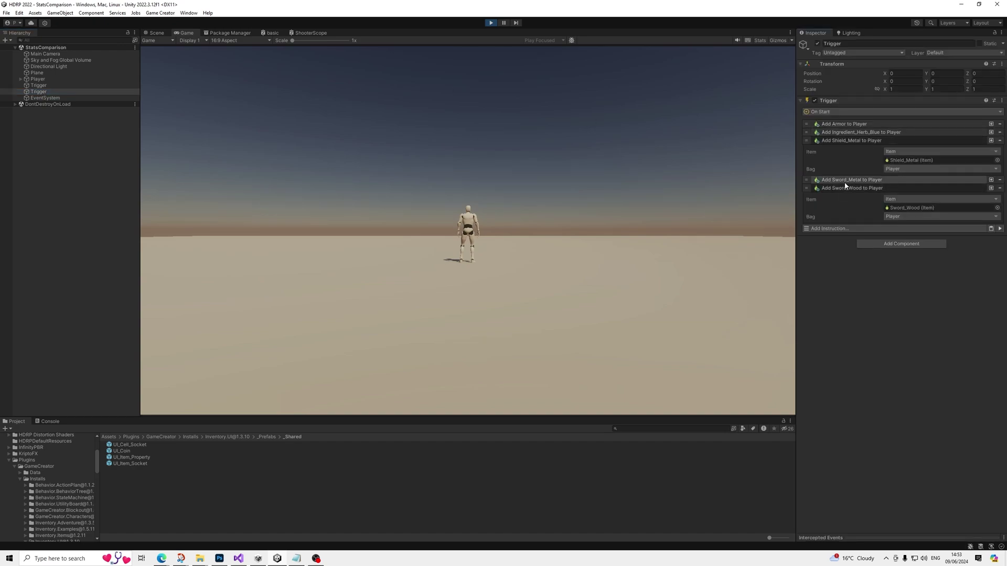
click(845, 181)
click(913, 160)
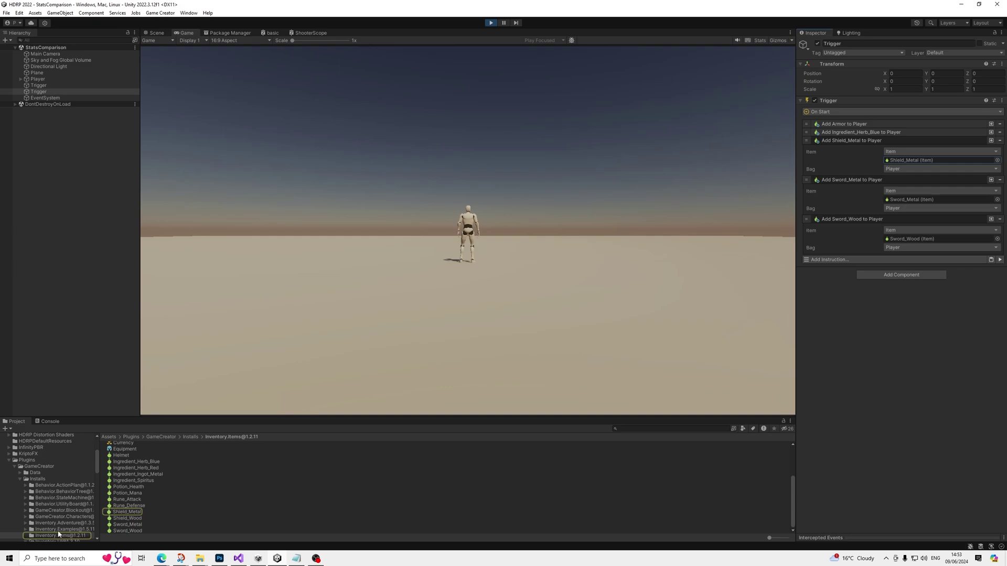
Step: Inspect the attack and defense properties of the shield items and the Sword_Metal and Sword_Wood items
click(127, 511)
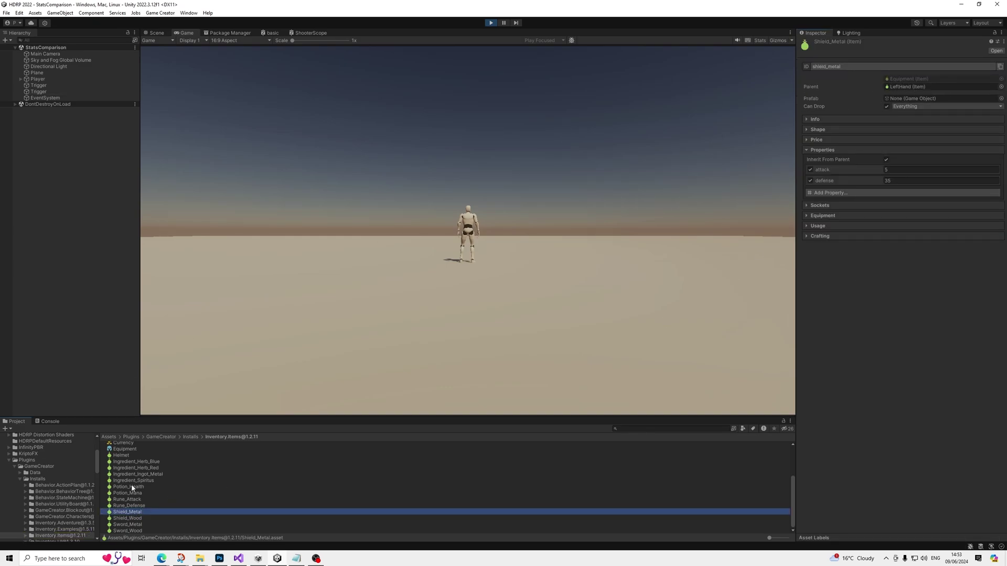
click(127, 518)
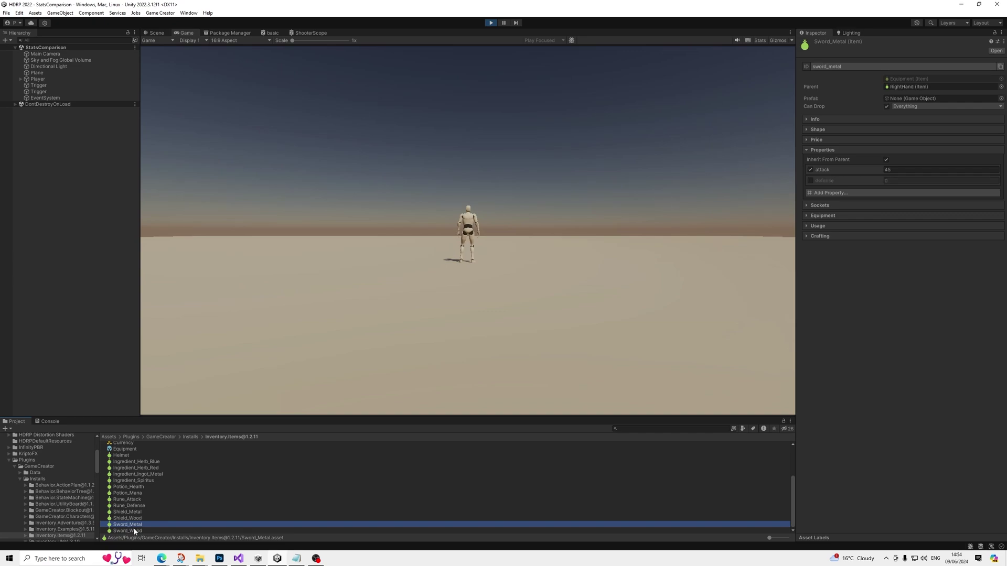
click(136, 531)
click(136, 526)
click(135, 531)
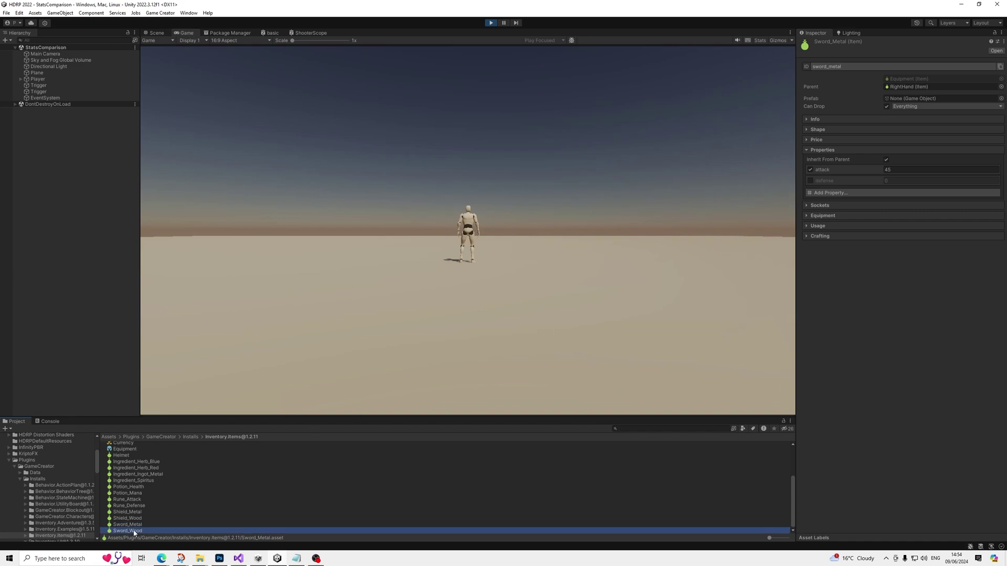
Step: Open the inventory in the running game, view the wooden and metal swords, and equip the Metal Sword
click(491, 116)
key(i)
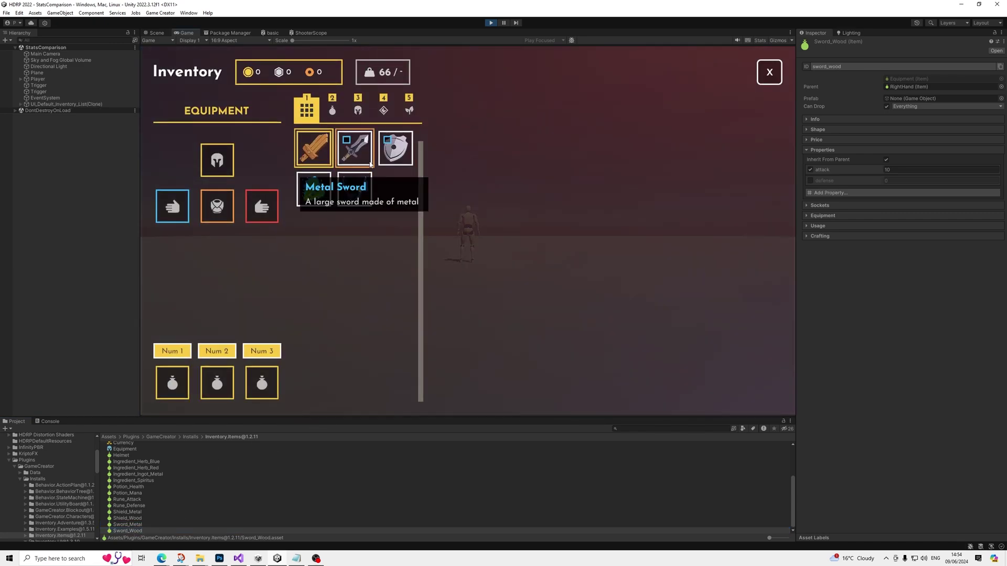
click(354, 149)
click(322, 154)
click(353, 151)
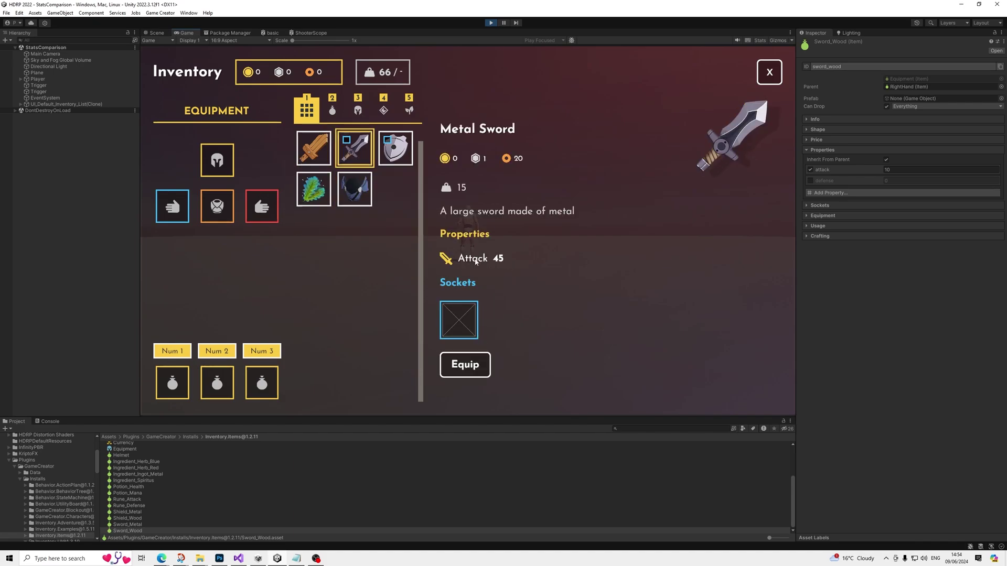
click(468, 367)
Step: Compare the Attack stat of the Wooden Sword with the equipped Metal Sword, and check the Metal Shield's properties too
click(313, 149)
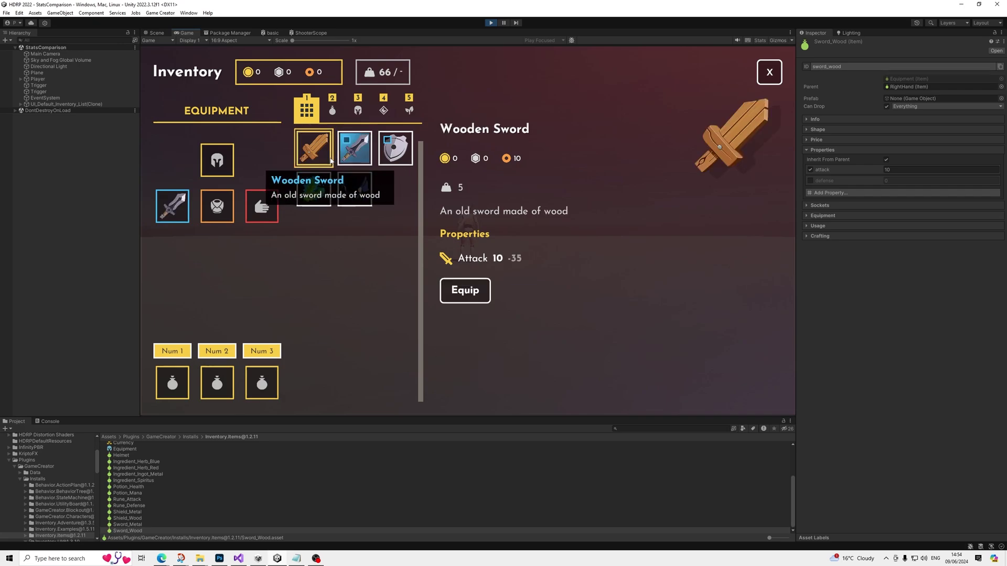
click(358, 149)
click(391, 153)
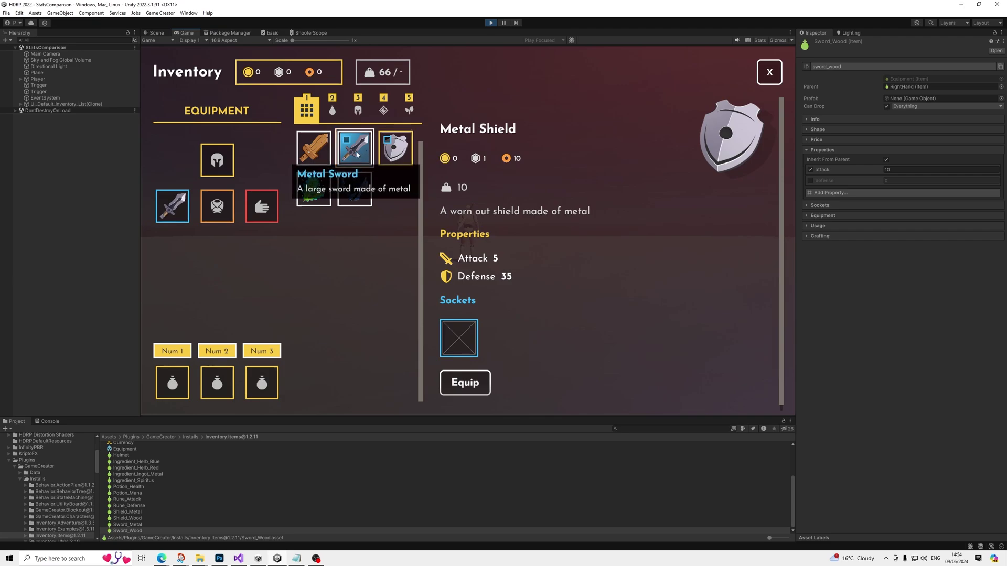
click(314, 148)
click(356, 149)
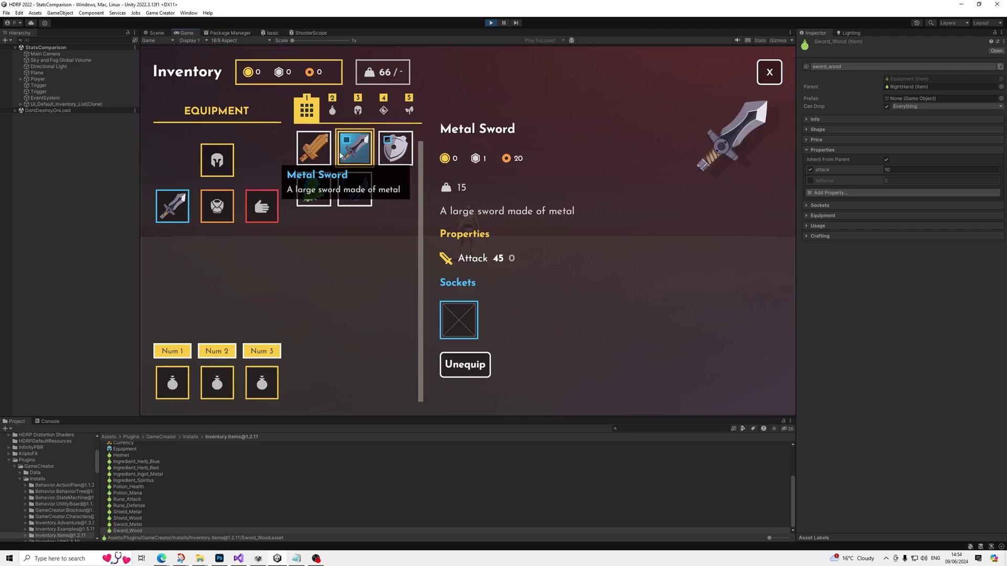
click(314, 149)
click(356, 149)
click(324, 154)
click(354, 152)
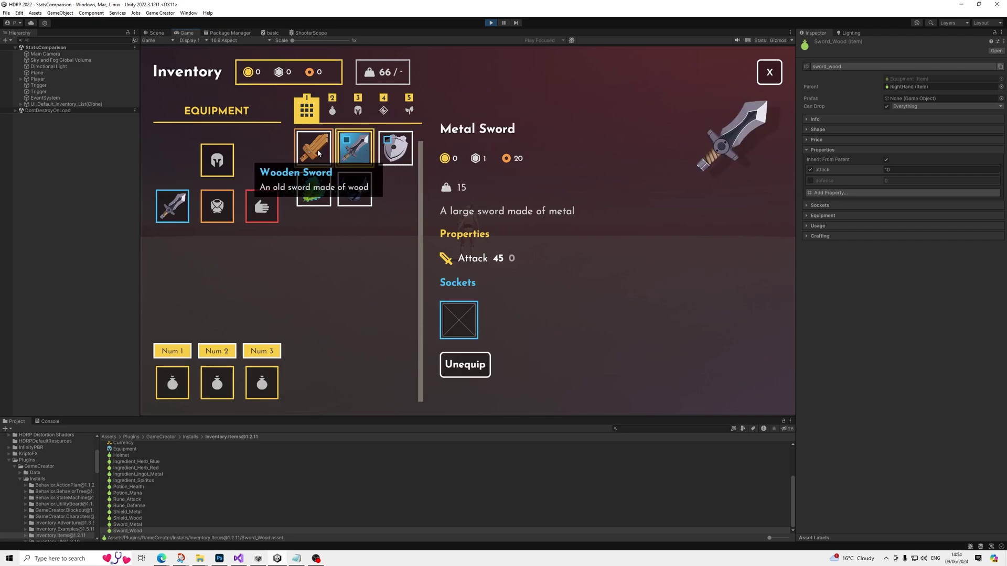
click(315, 152)
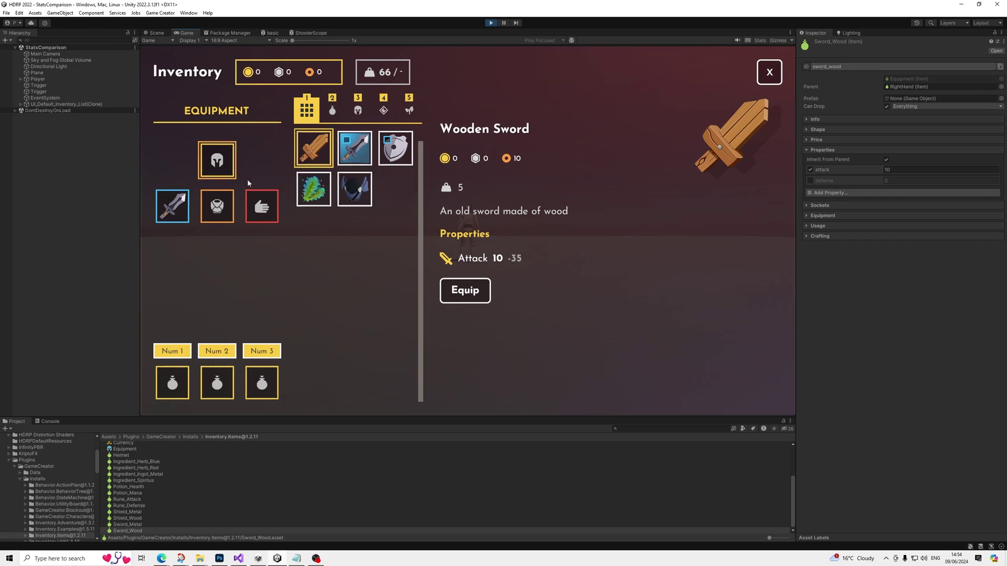